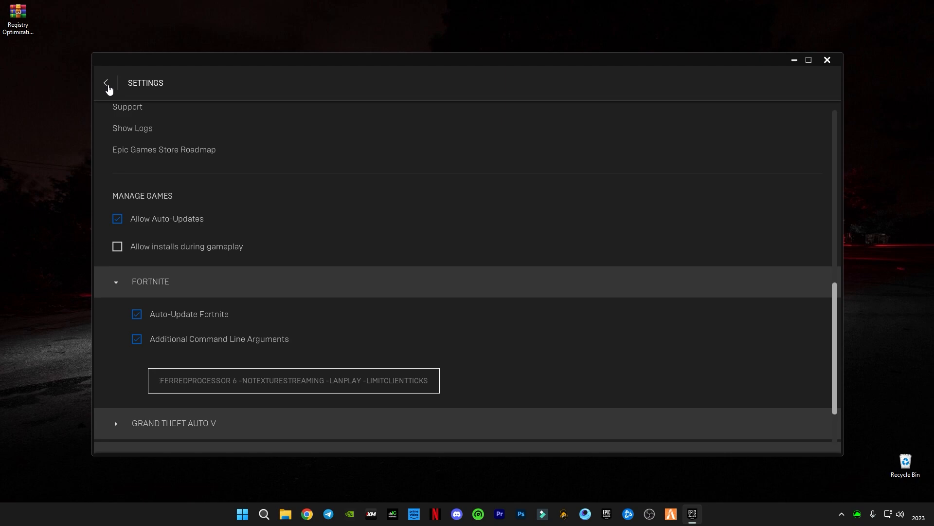
pyautogui.click(106, 84)
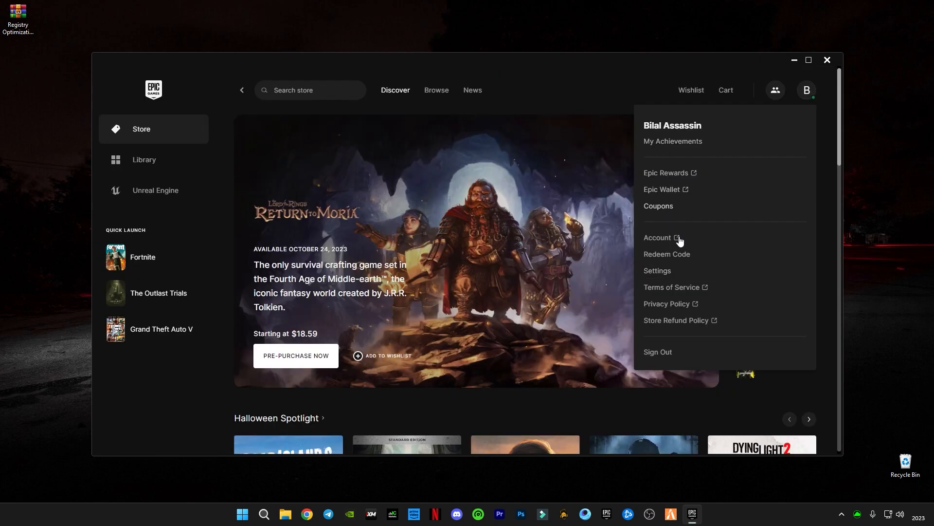
pyautogui.click(657, 272)
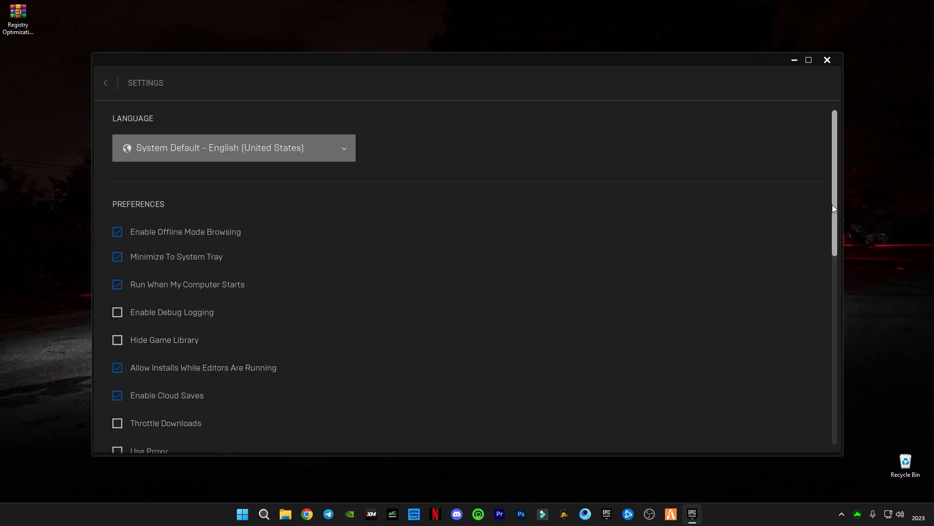
pyautogui.scroll(-15, 834, 209)
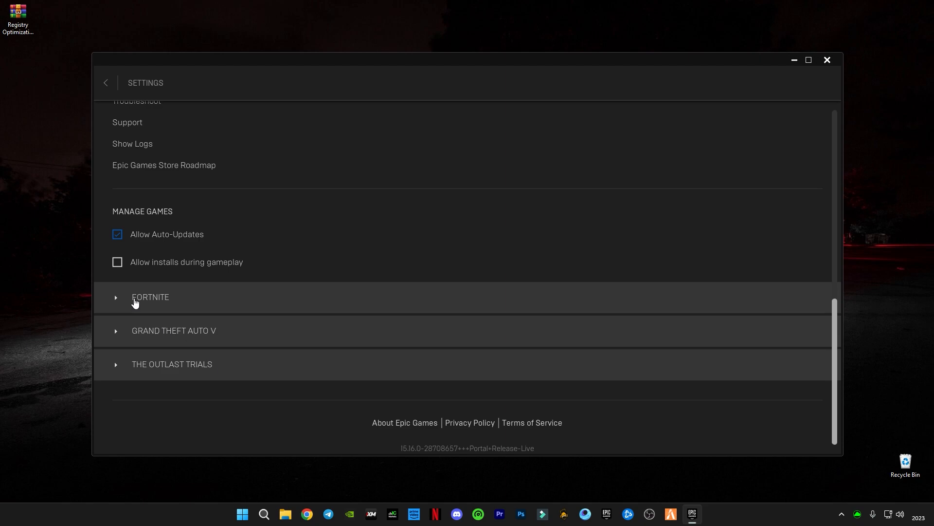
pyautogui.click(134, 302)
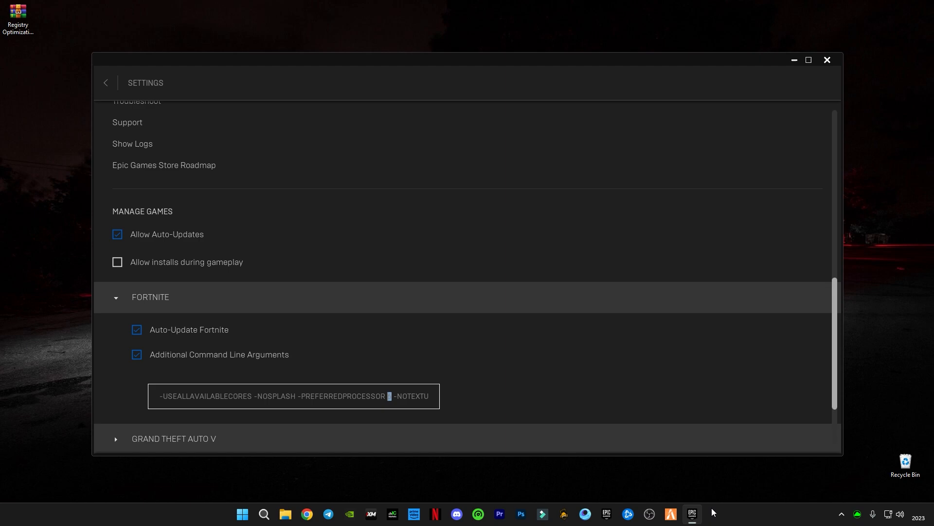
pyautogui.rightClick(764, 515)
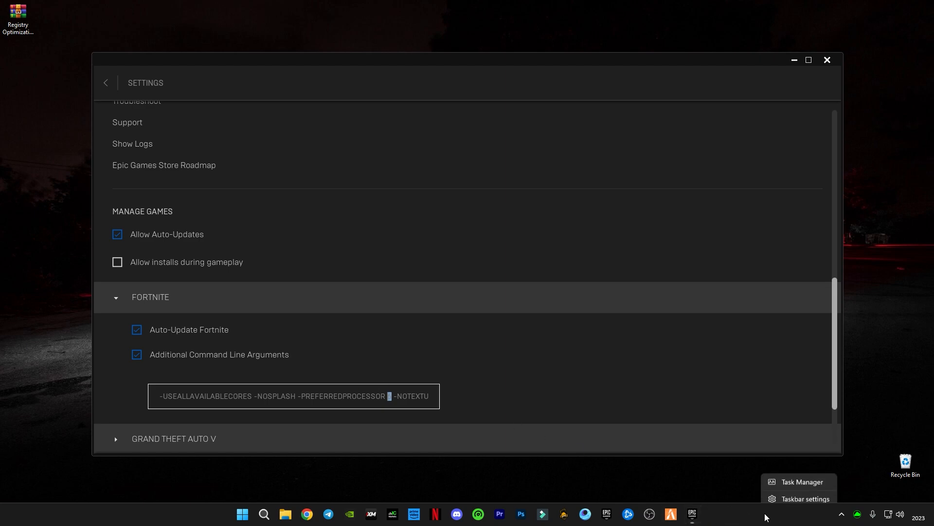
pyautogui.click(786, 479)
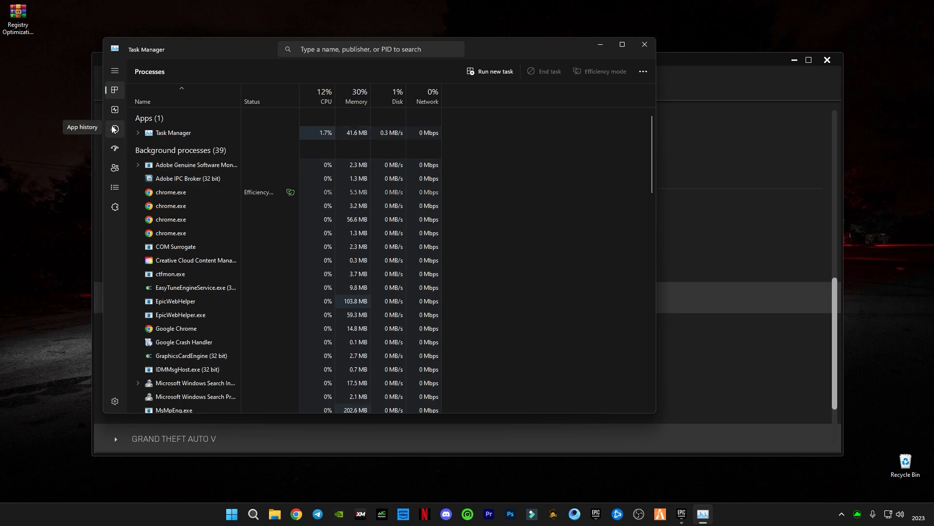
pyautogui.click(114, 109)
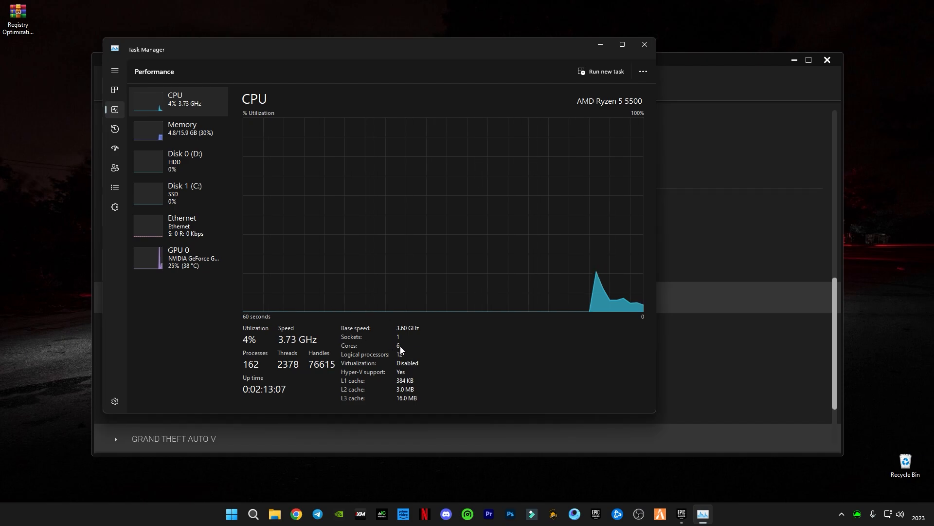
pyautogui.click(645, 44)
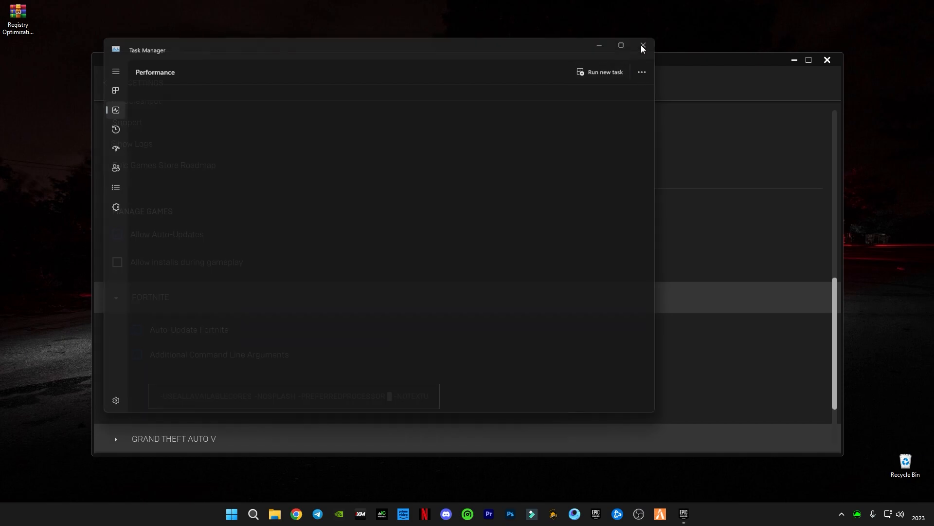
# Step: Set the -PREFERREDPROCESSOR launch argument to 6, return to the Store and launch Fortnite
pyautogui.click(390, 396)
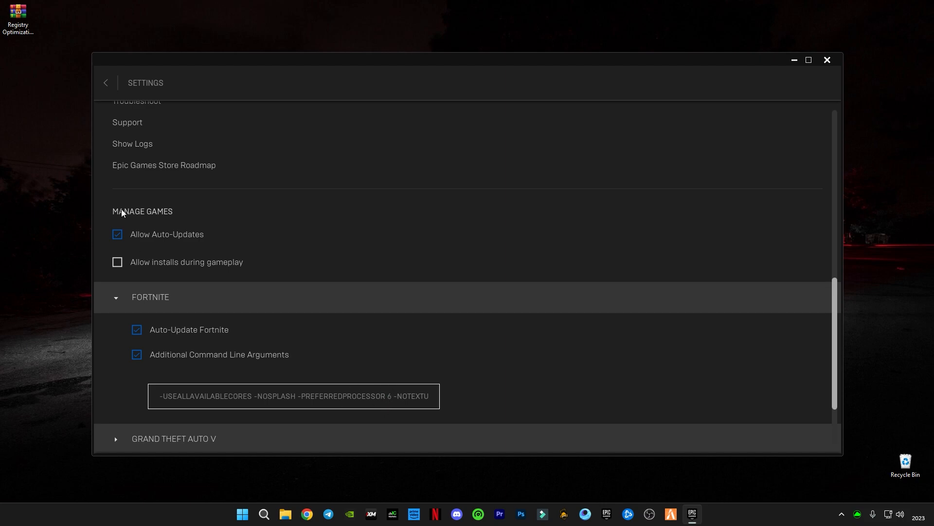
pyautogui.click(105, 84)
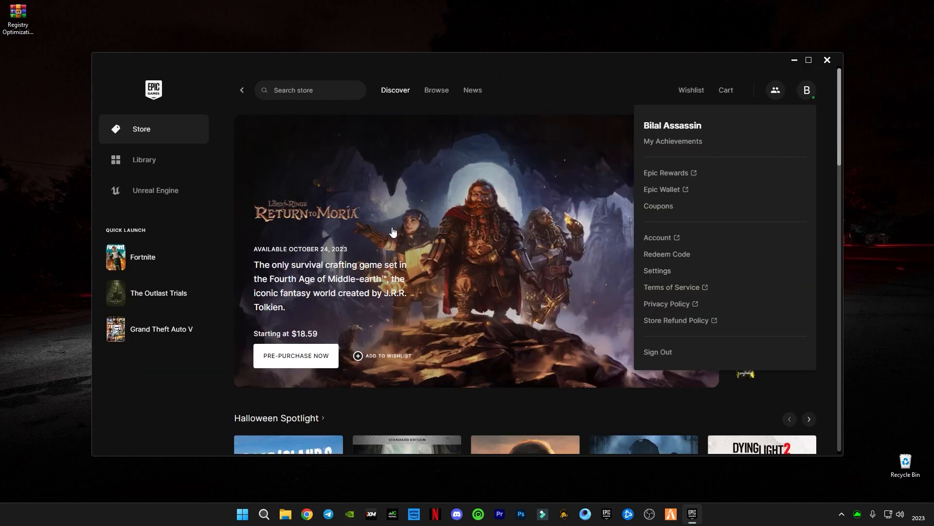
pyautogui.click(801, 98)
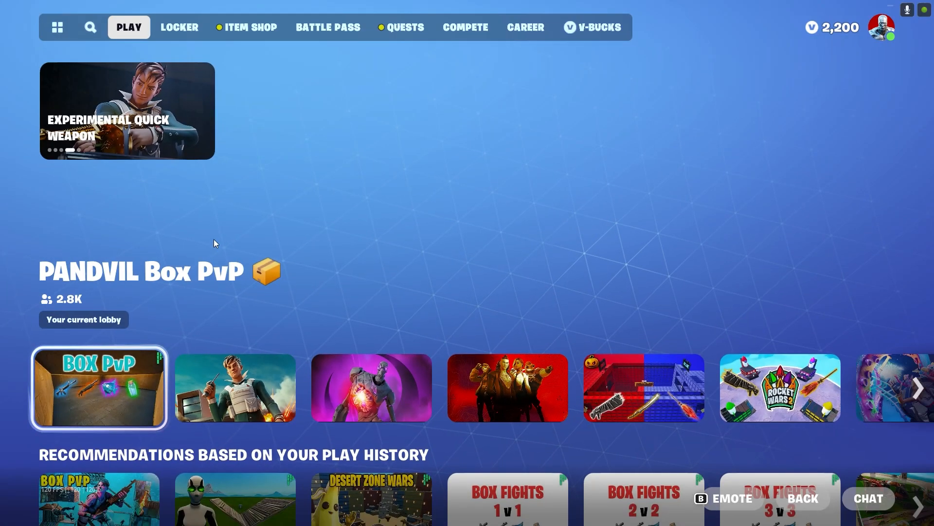
# Step: Reach the Video settings page from the lobby's side panel menu
pyautogui.click(882, 27)
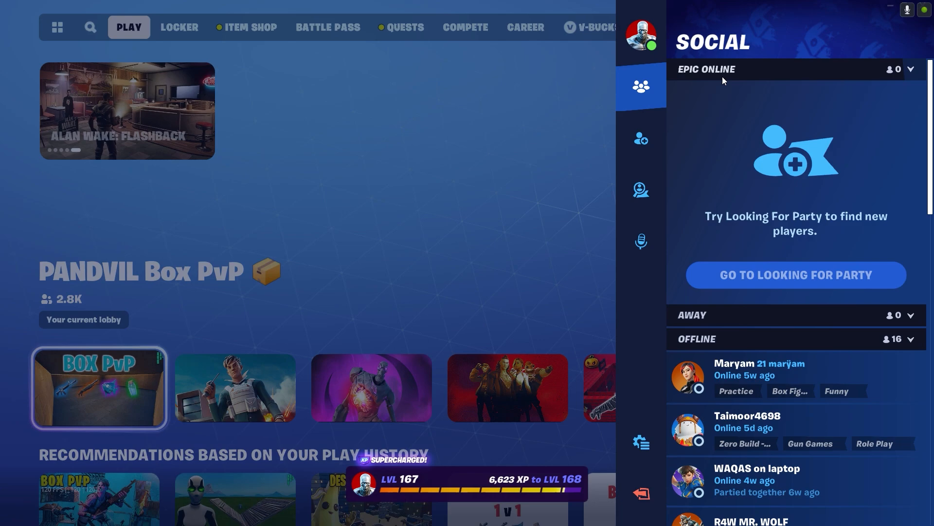
pyautogui.click(641, 442)
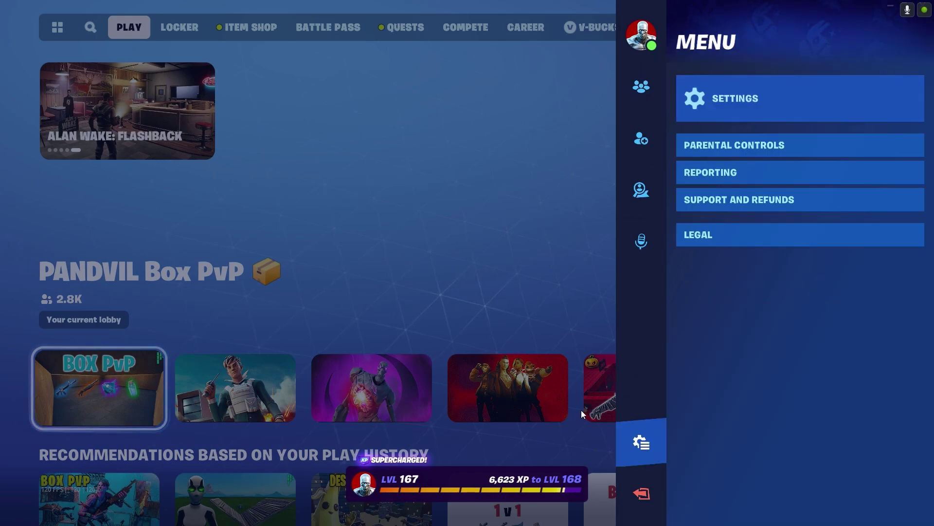
pyautogui.click(728, 122)
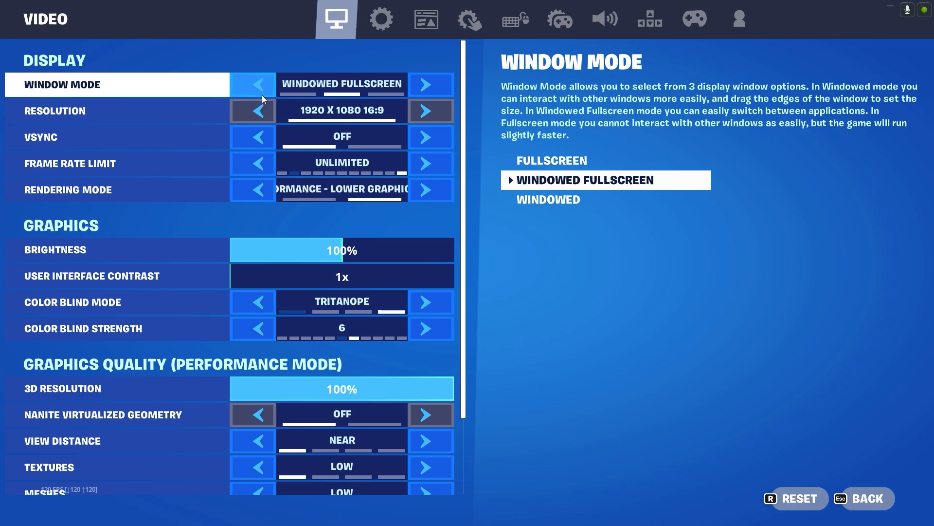
# Step: Set Window Mode to Fullscreen and lower the Frame Rate Limit to 180 FPS
pyautogui.click(261, 94)
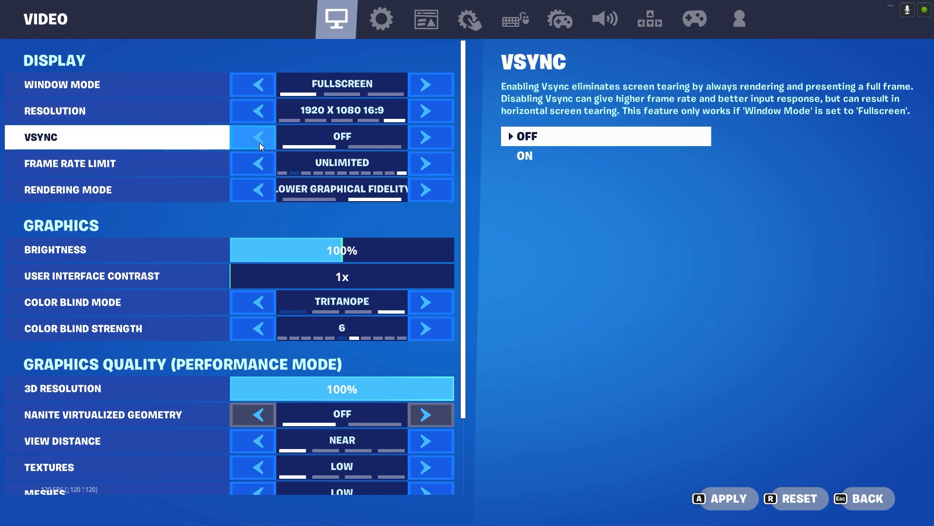
pyautogui.click(246, 166)
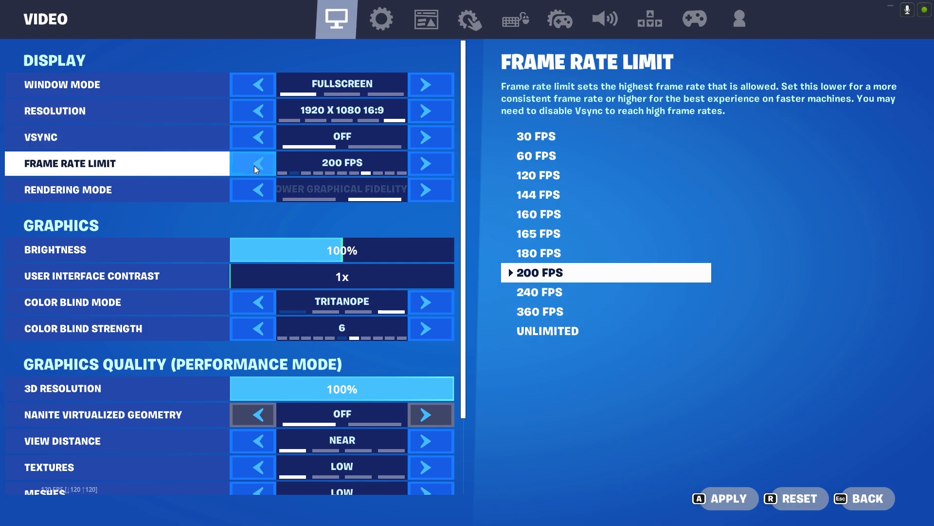
pyautogui.click(256, 166)
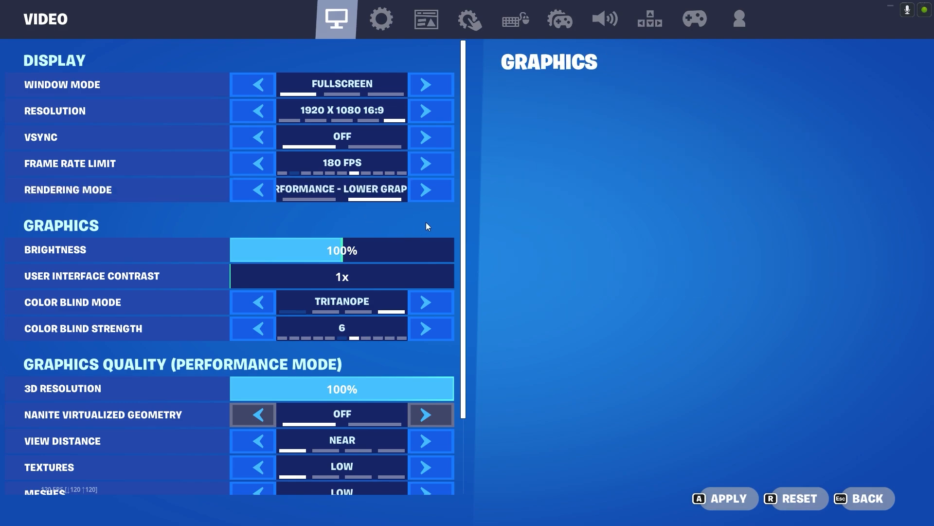
pyautogui.scroll(-2, 456, 255)
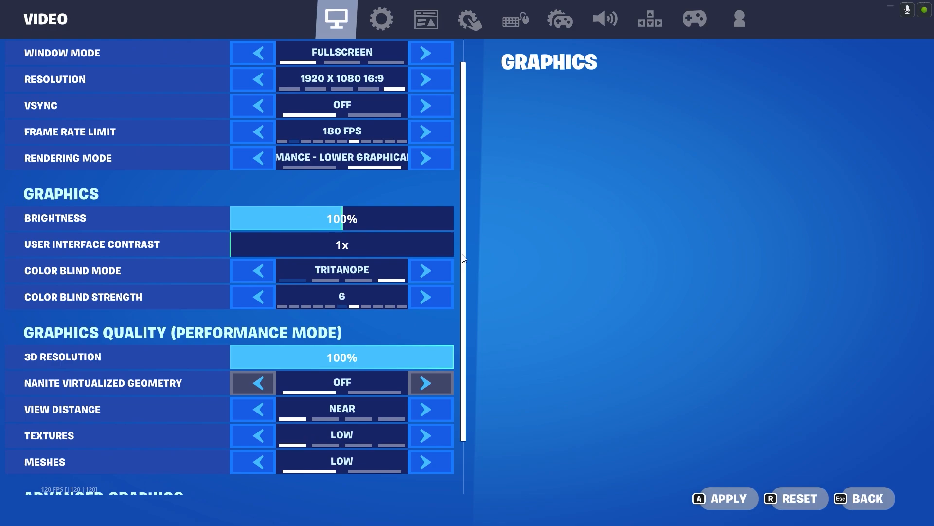
pyautogui.scroll(-2, 456, 292)
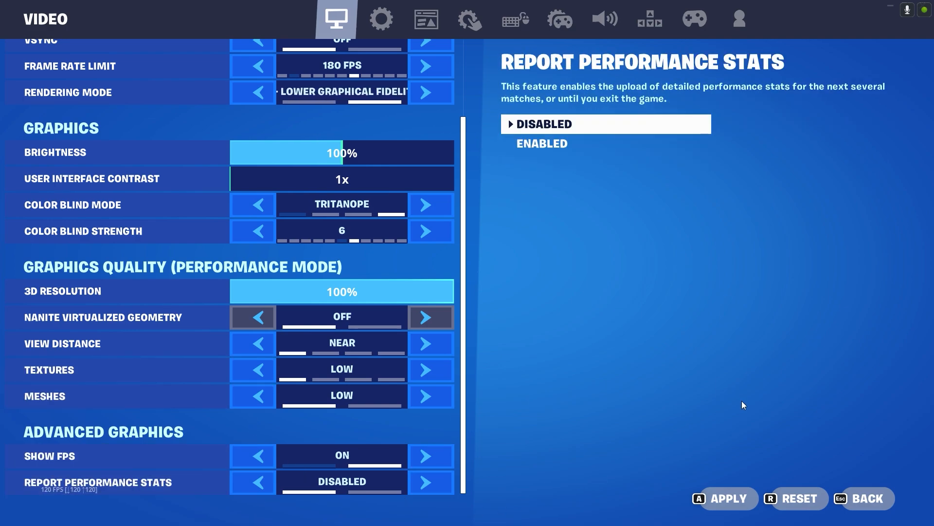
# Step: Quit Fortnite with confirmation and close the Epic Games Launcher to the desktop
pyautogui.click(929, 5)
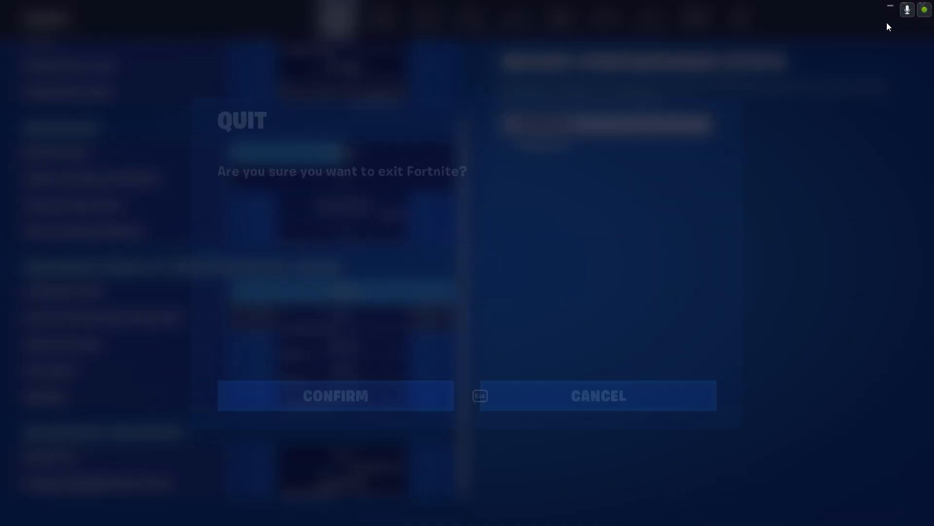
pyautogui.click(398, 369)
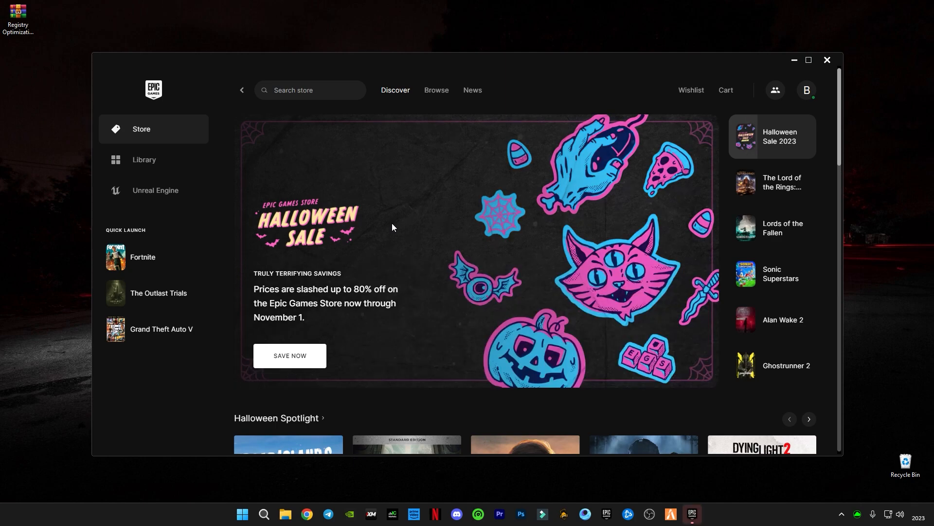
pyautogui.click(828, 61)
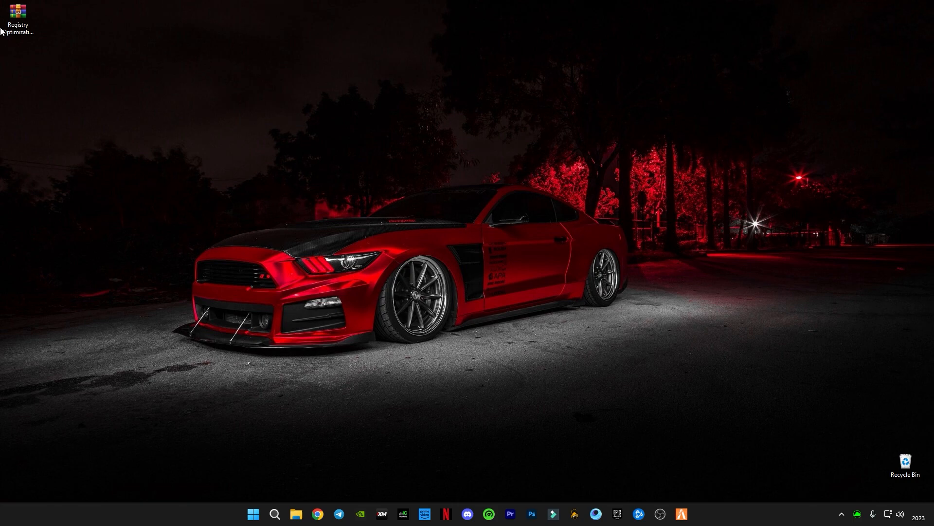
# Step: Extract Registry Optimizations.rar onto the desktop via Extract Here
pyautogui.click(18, 20)
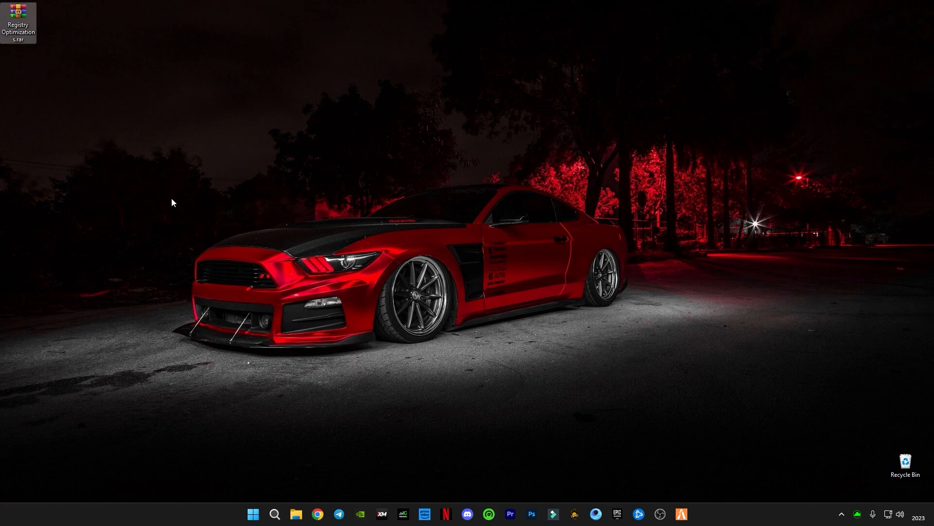
pyautogui.rightClick(21, 26)
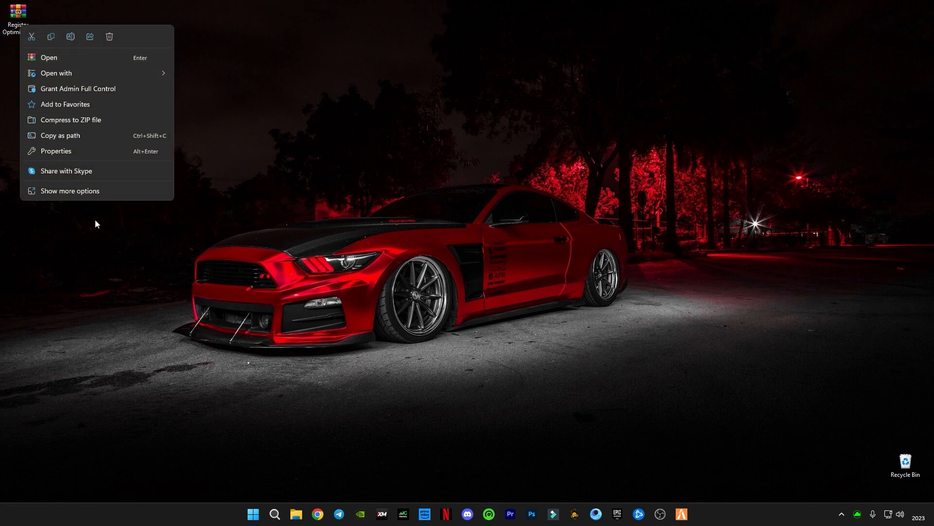
pyautogui.click(65, 195)
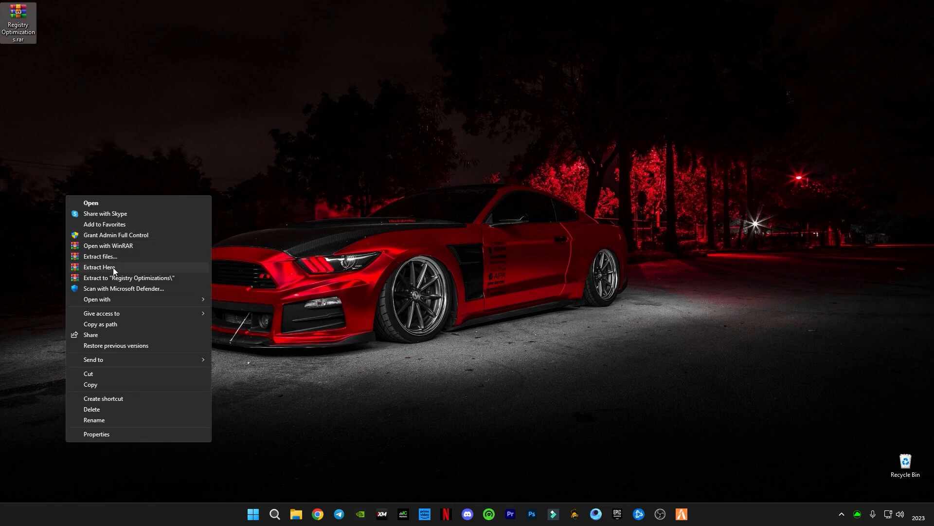
pyautogui.click(113, 268)
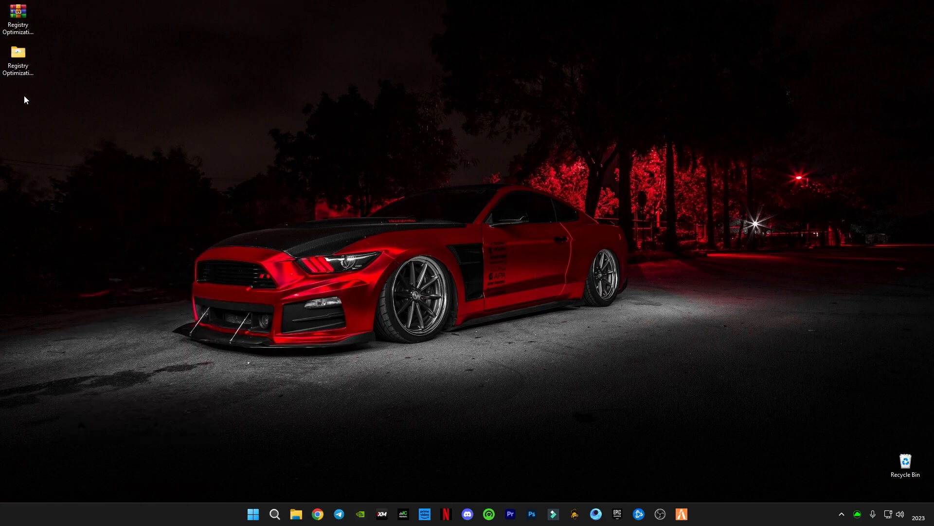
# Step: Merge Disable Hibernate.reg from the Hibernate subfolder and return to the Registry Optimizations folder
pyautogui.doubleClick(18, 59)
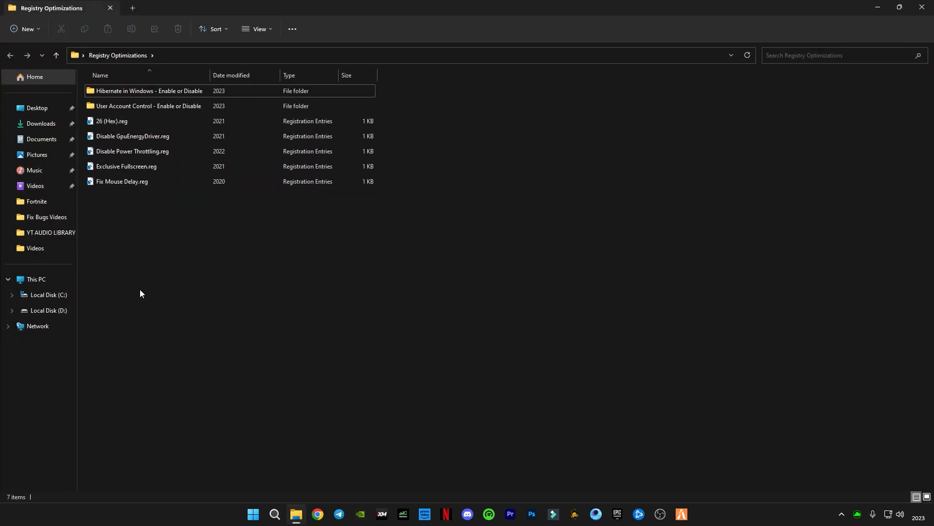
pyautogui.moveTo(163, 336); pyautogui.dragTo(132, 227)
pyautogui.doubleClick(118, 94)
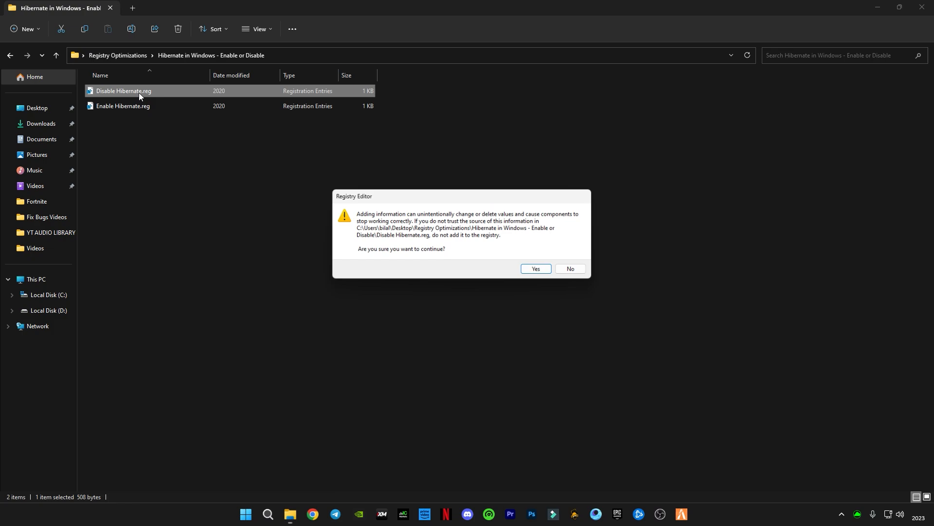
pyautogui.click(544, 272)
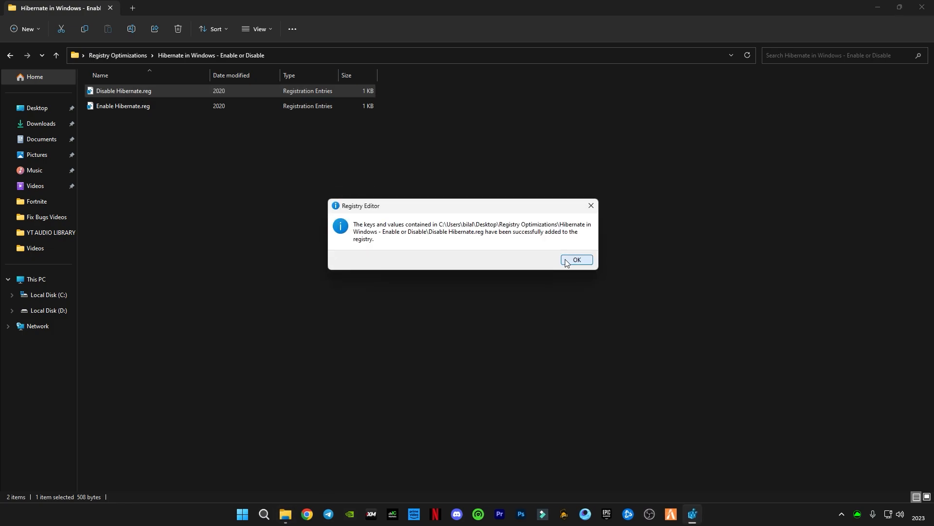
pyautogui.click(567, 263)
pyautogui.click(143, 163)
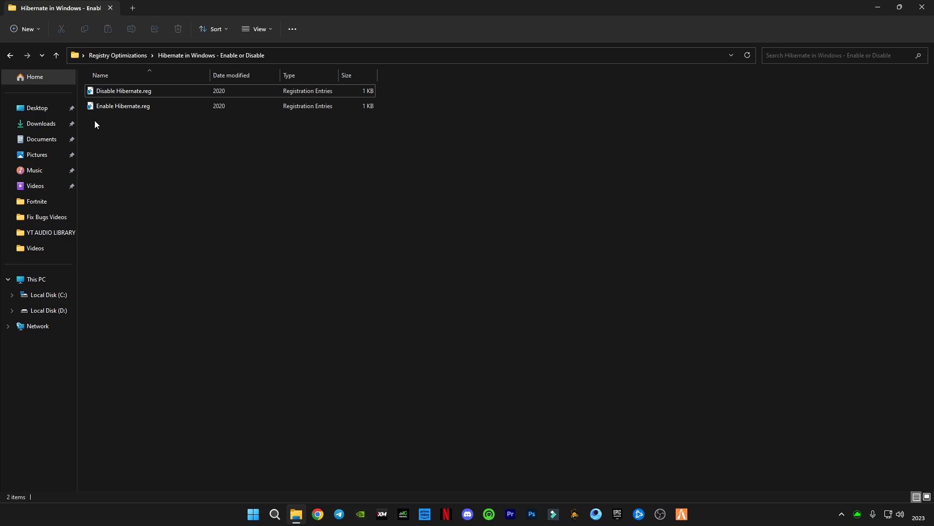
pyautogui.click(6, 56)
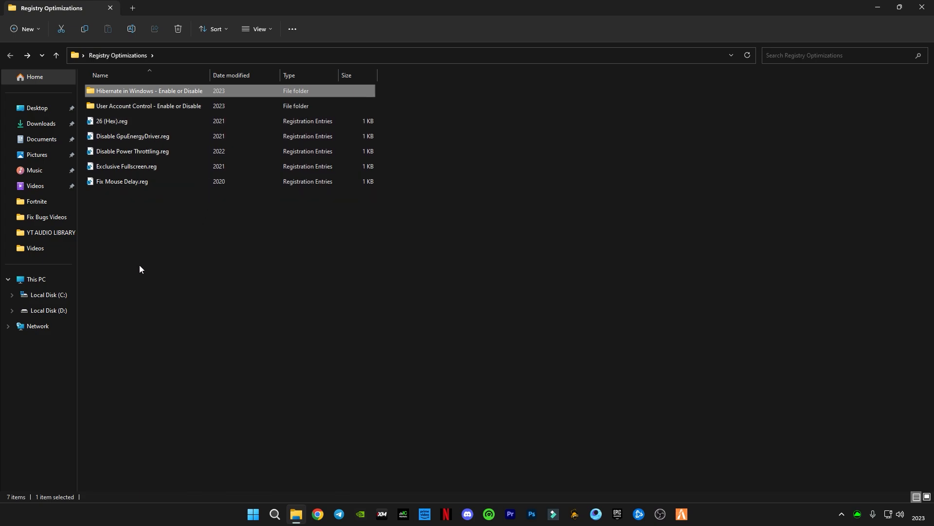
# Step: Merge Disable User Account Control.reg from its subfolder and return to the main folder
pyautogui.doubleClick(119, 110)
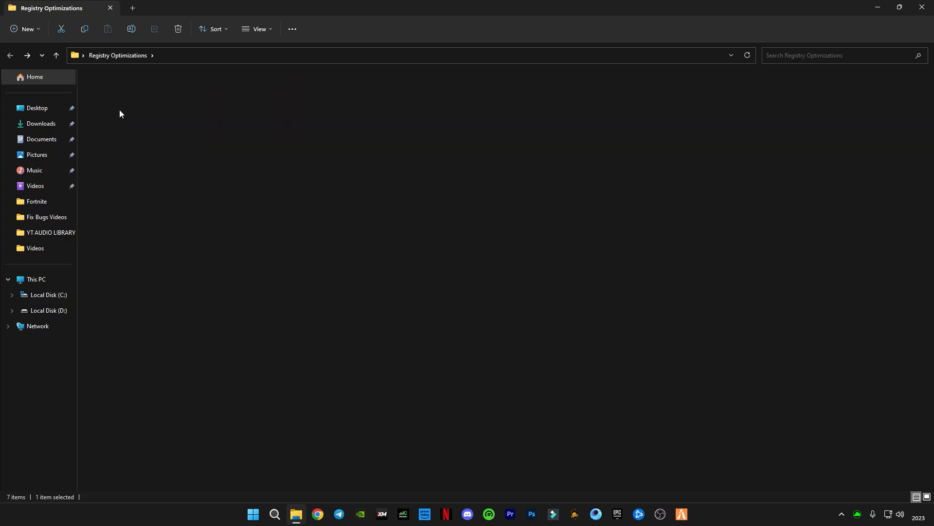
pyautogui.doubleClick(106, 94)
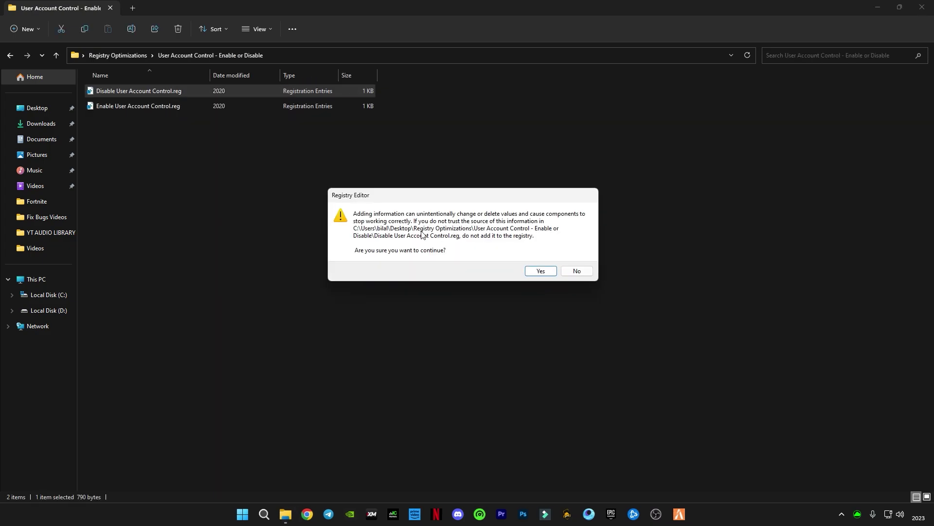
pyautogui.click(544, 272)
pyautogui.click(577, 261)
pyautogui.click(10, 55)
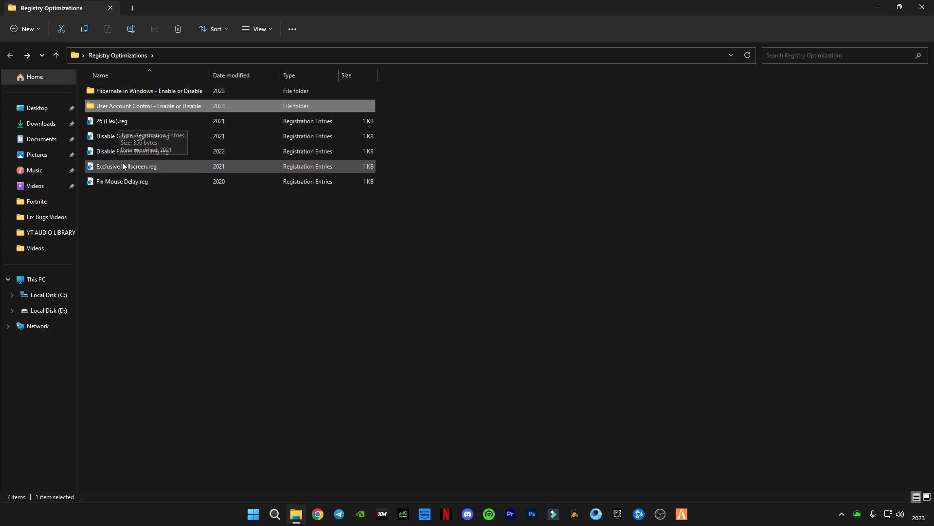
# Step: Merge the 26 (Hex), Disable GpuEnergyDriver and Disable Power Throttling registry files
pyautogui.doubleClick(124, 121)
pyautogui.click(541, 267)
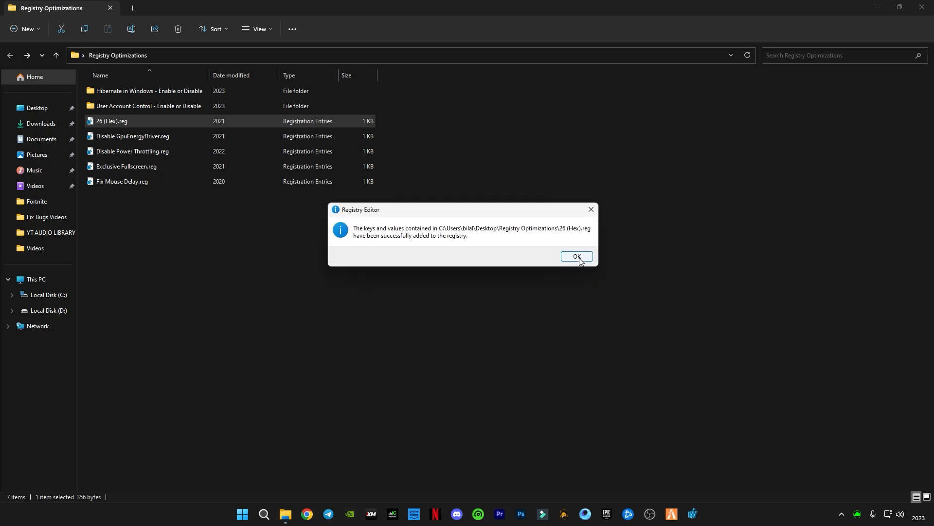
pyautogui.click(574, 257)
pyautogui.doubleClick(132, 135)
pyautogui.click(537, 270)
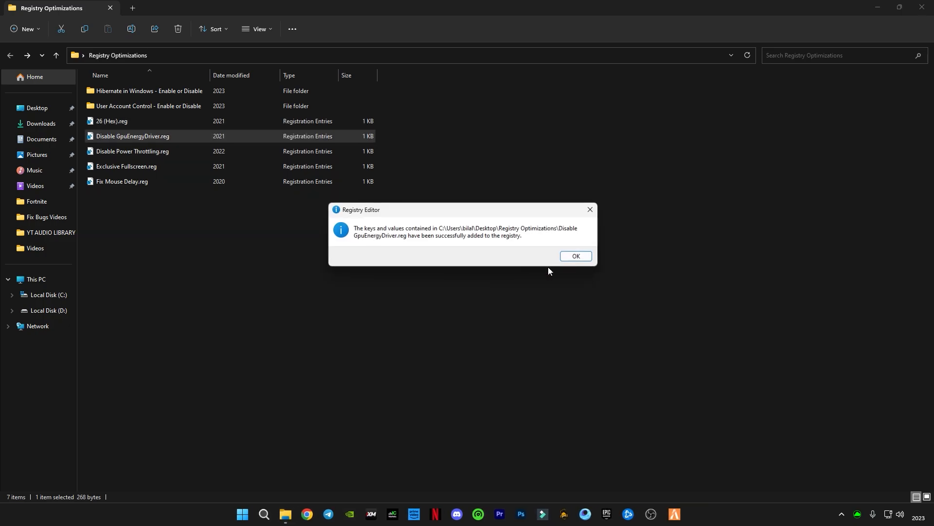
pyautogui.click(570, 261)
pyautogui.doubleClick(168, 154)
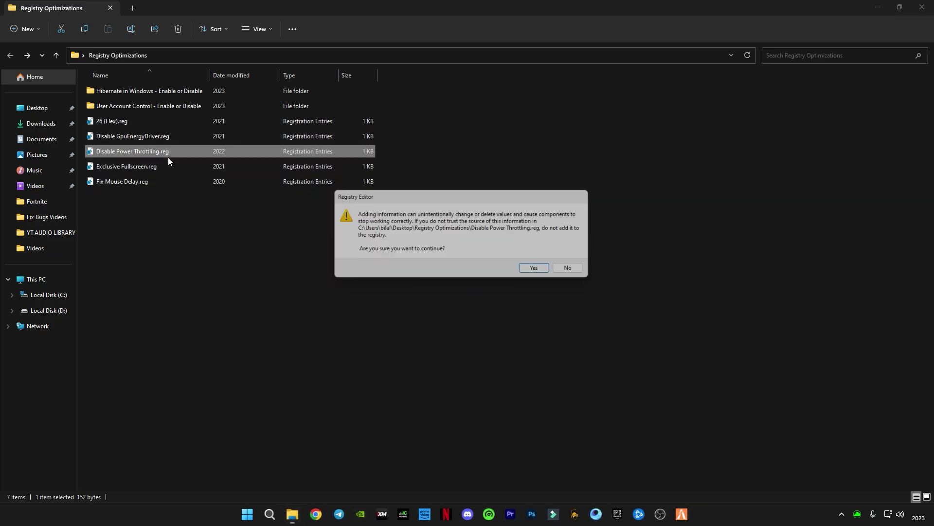
pyautogui.click(534, 267)
pyautogui.click(572, 259)
# Step: Merge the Exclusive Fullscreen and Fix Mouse Delay registry files and close the folder window
pyautogui.doubleClick(128, 168)
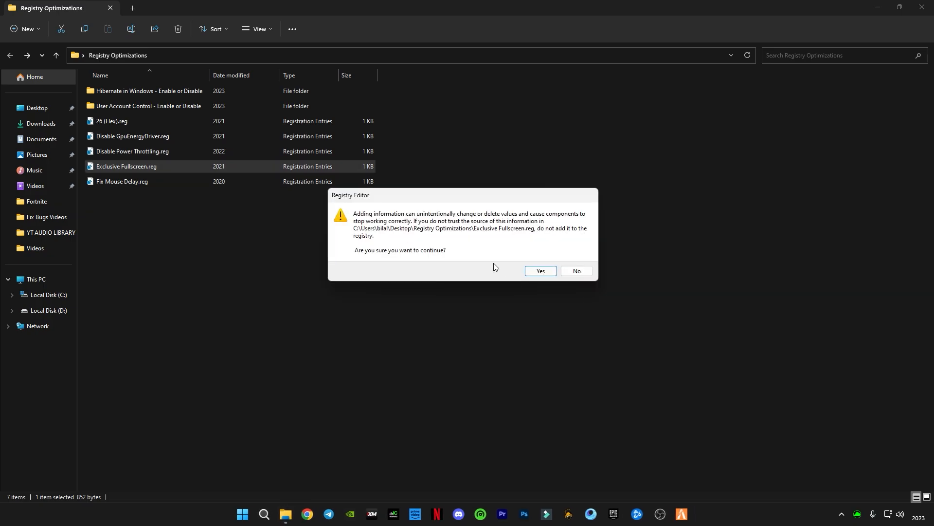
pyautogui.click(540, 271)
pyautogui.click(573, 258)
pyautogui.doubleClick(132, 181)
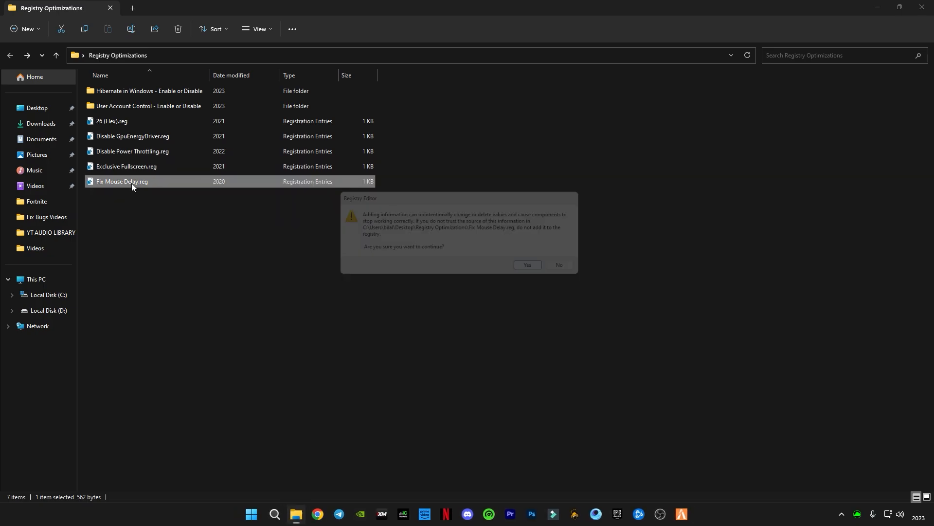
pyautogui.click(541, 271)
pyautogui.click(574, 257)
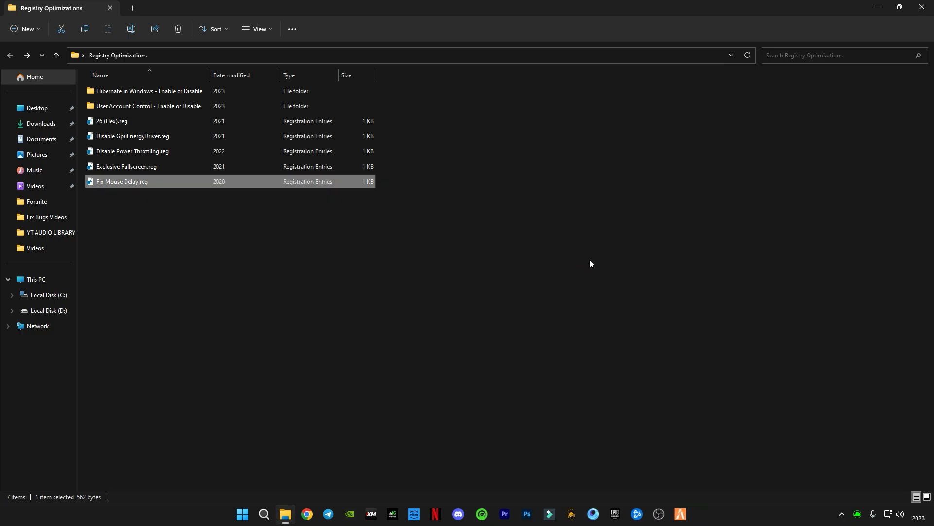
pyautogui.click(188, 254)
pyautogui.click(921, 7)
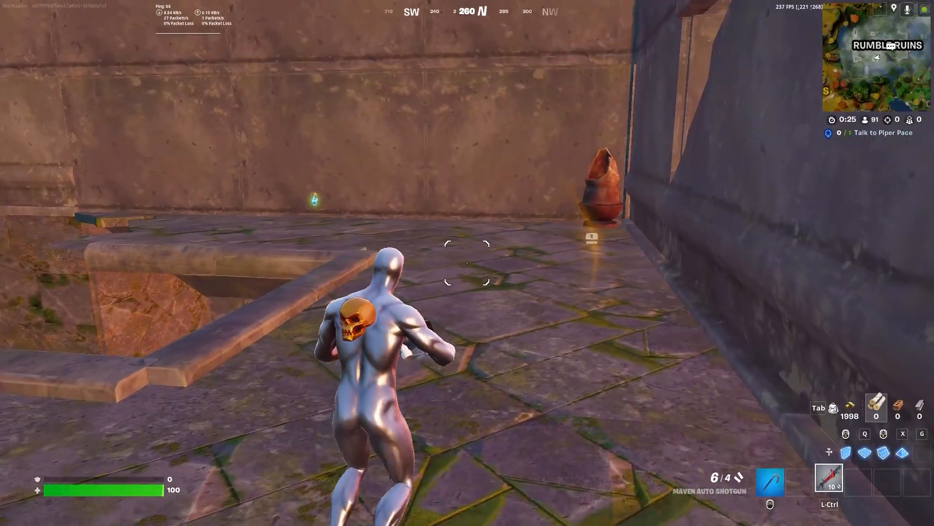
# Step: Pick up small shield potions, drop to the stone floor and grab a second weapon with ammo
pyautogui.press('1')
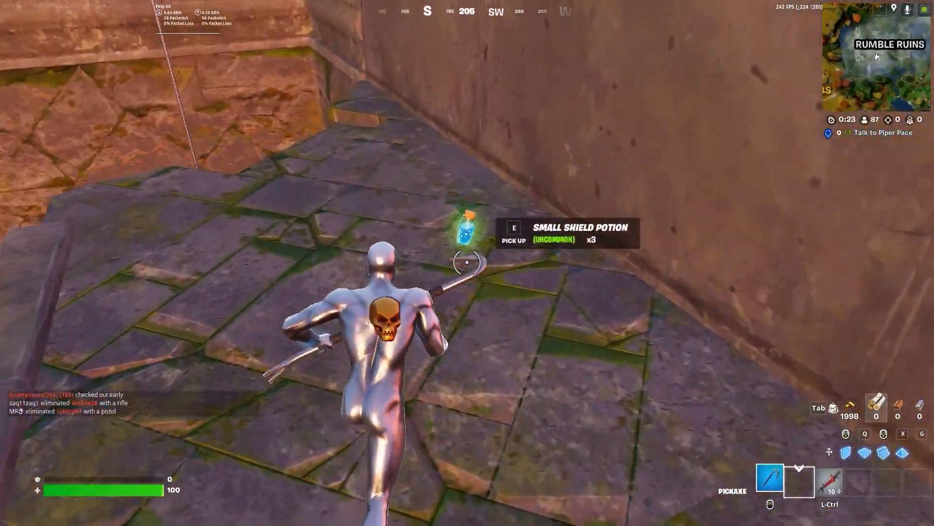
pyautogui.press('e')
pyautogui.press('space')
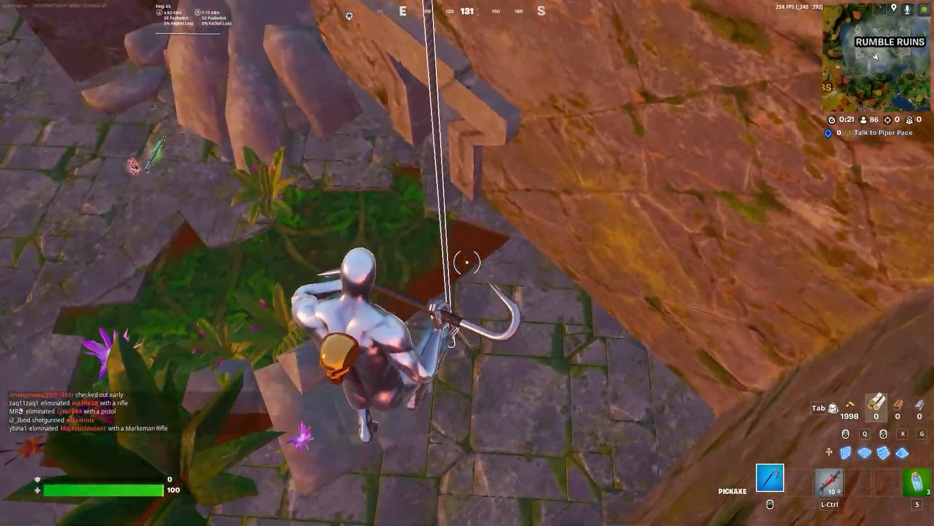
pyautogui.press('w')
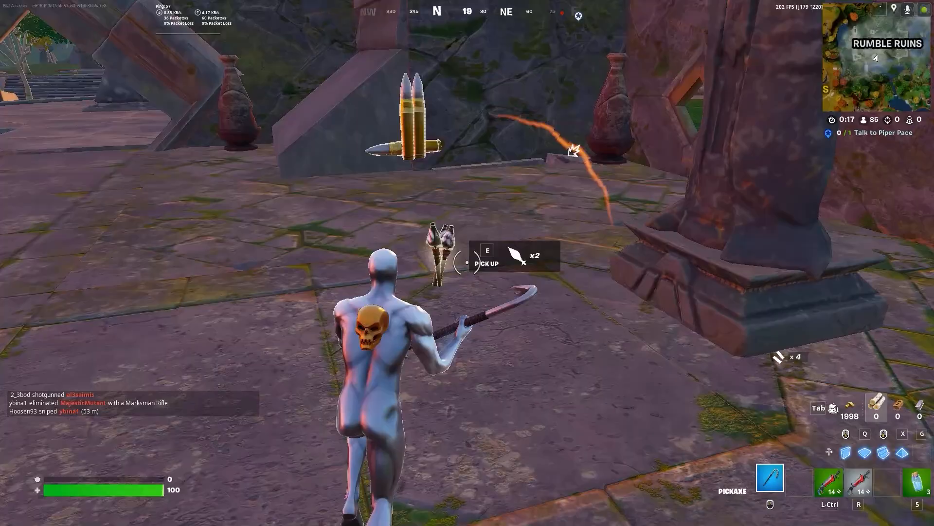
pyautogui.press('e')
pyautogui.press('w')
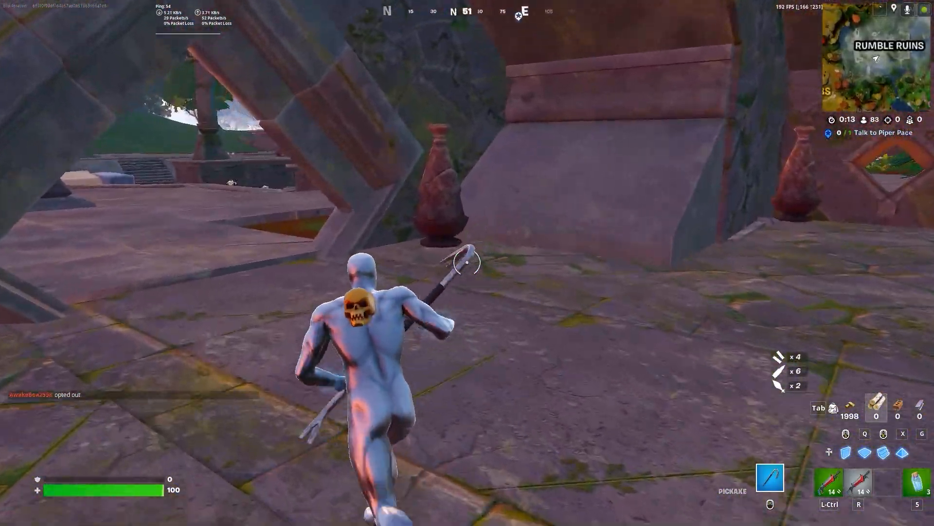
# Step: Ready a shield potion from the inventory, drink it and switch back to the pickaxe
pyautogui.press('Tab')
pyautogui.press('Tab')
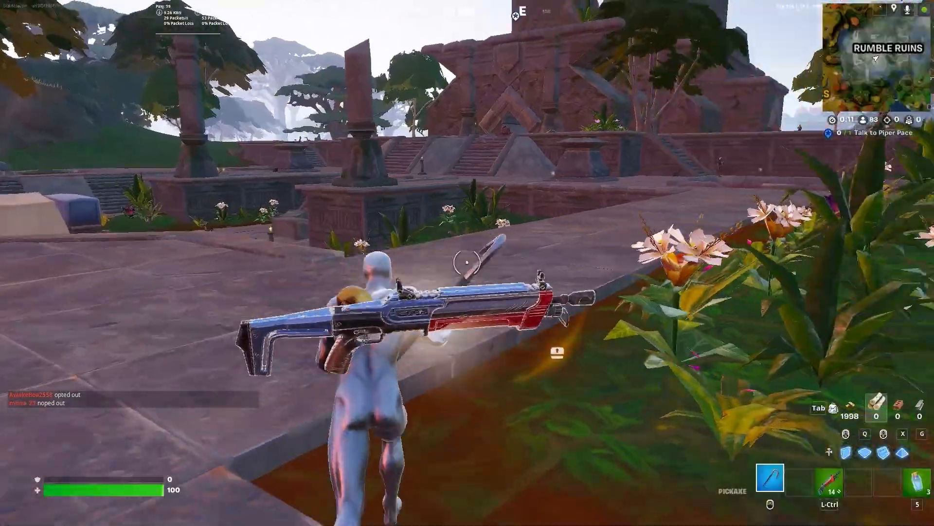
pyautogui.press('5')
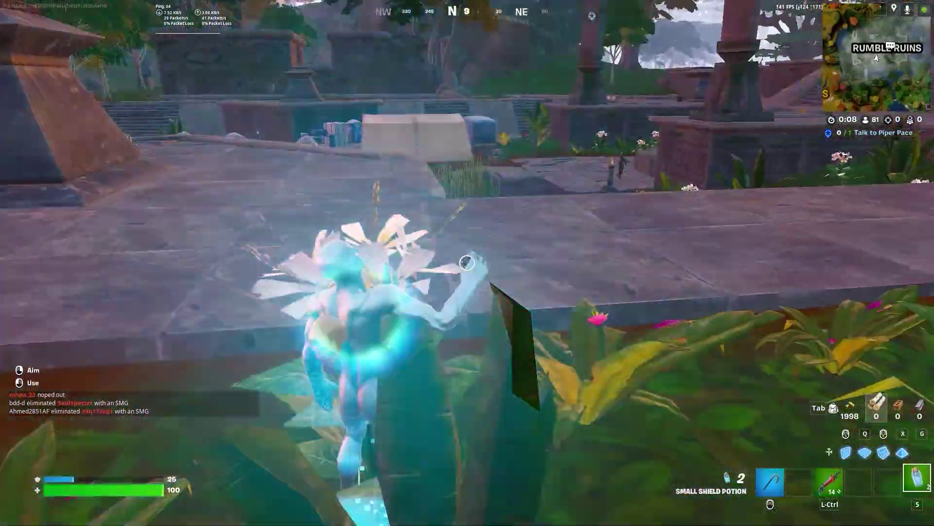
pyautogui.click(467, 263)
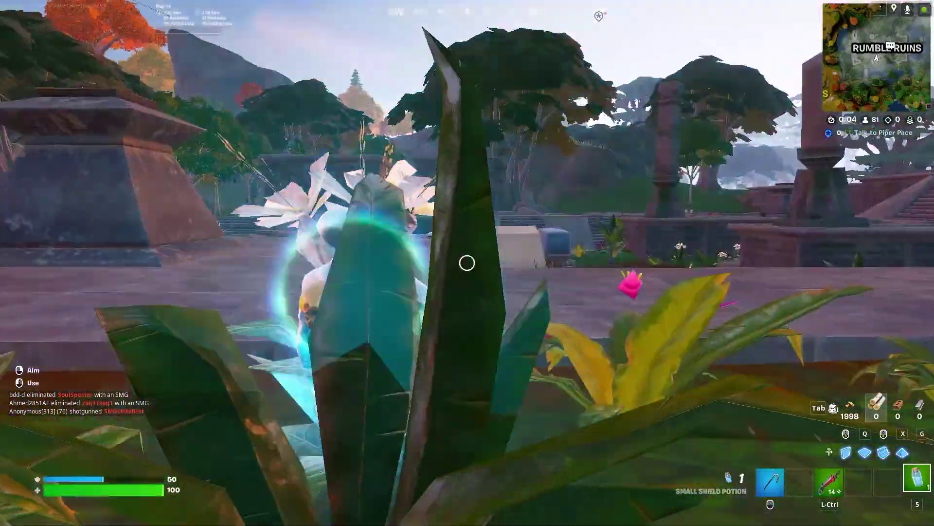
pyautogui.middleClick(467, 263)
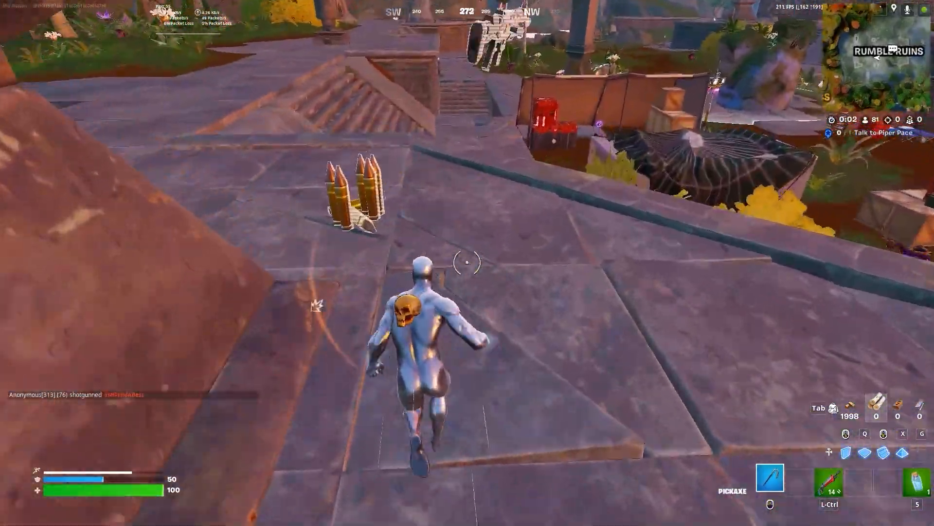
pyautogui.press('Tab')
pyautogui.press('Tab')
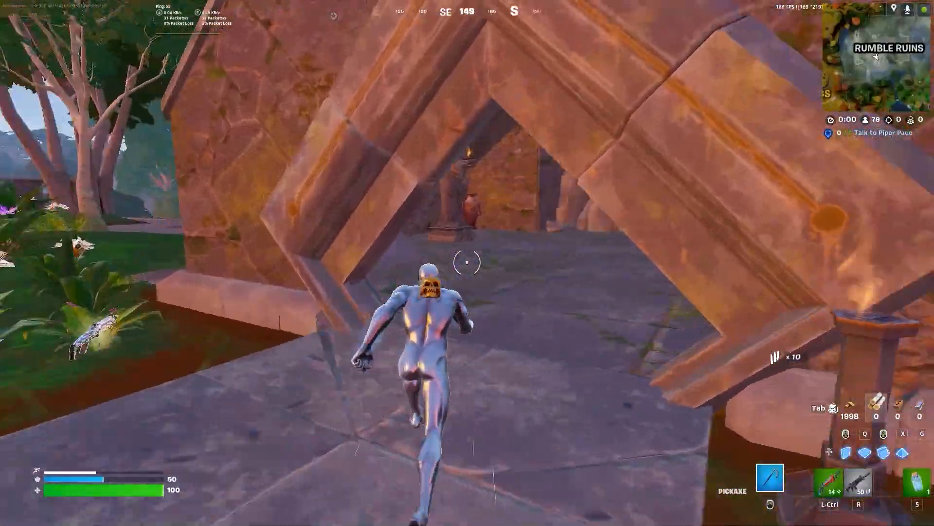